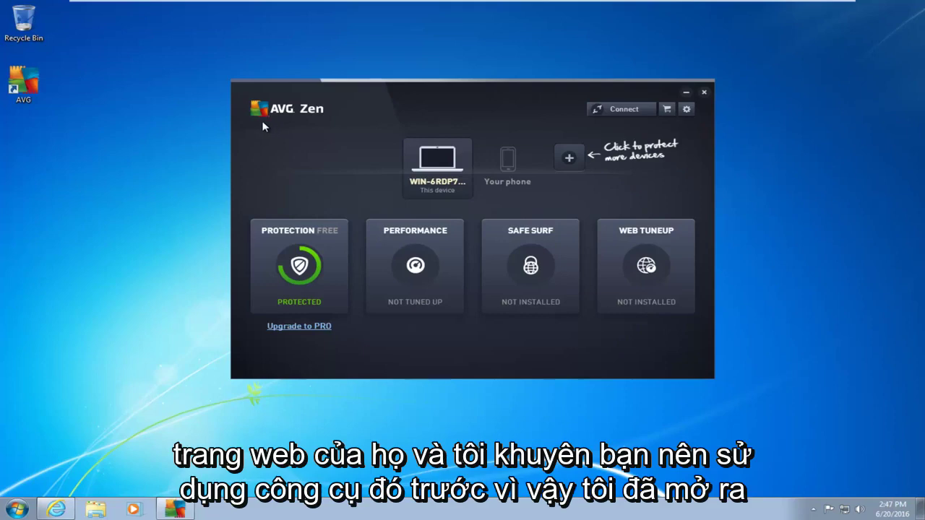
Maximize the 'How to uninstall AVG' support page and scroll to section C on AVG Remover.
click(49, 514)
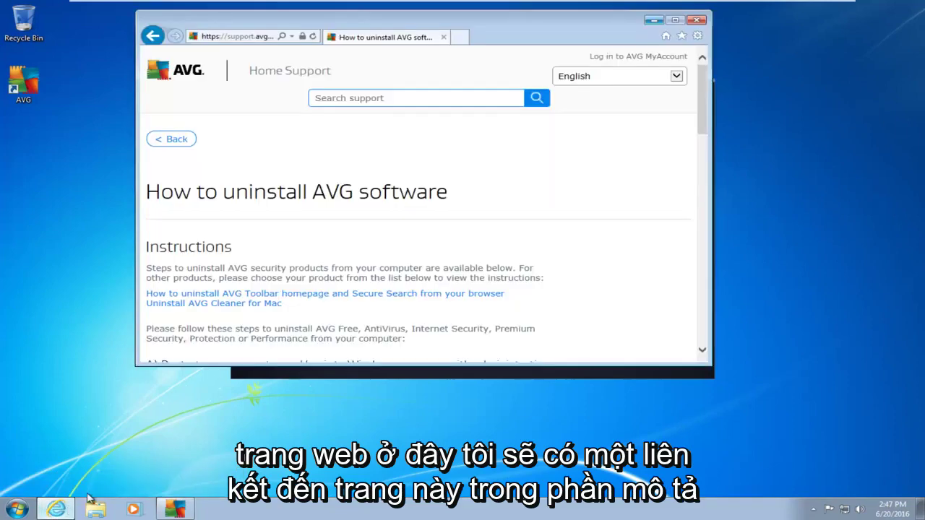
click(676, 20)
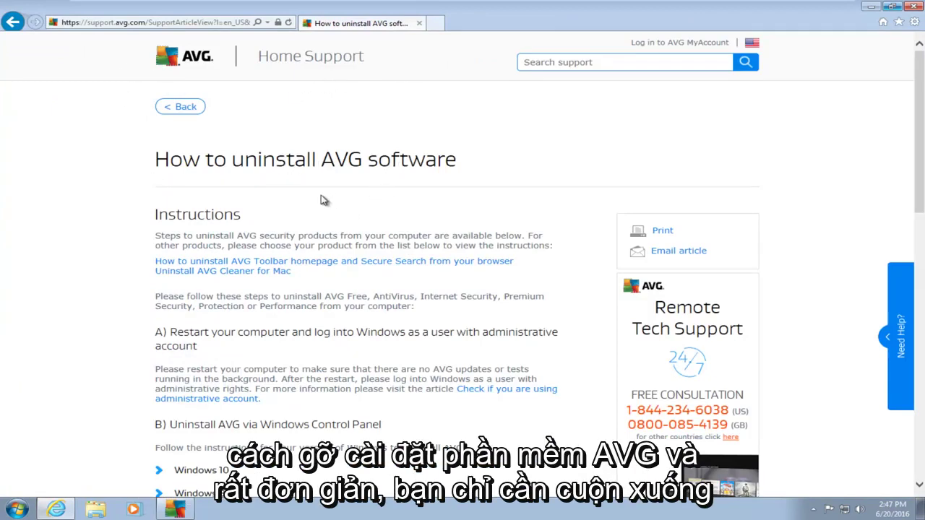
scroll(323, 201, down, 2)
scroll(210, 138, down, 1)
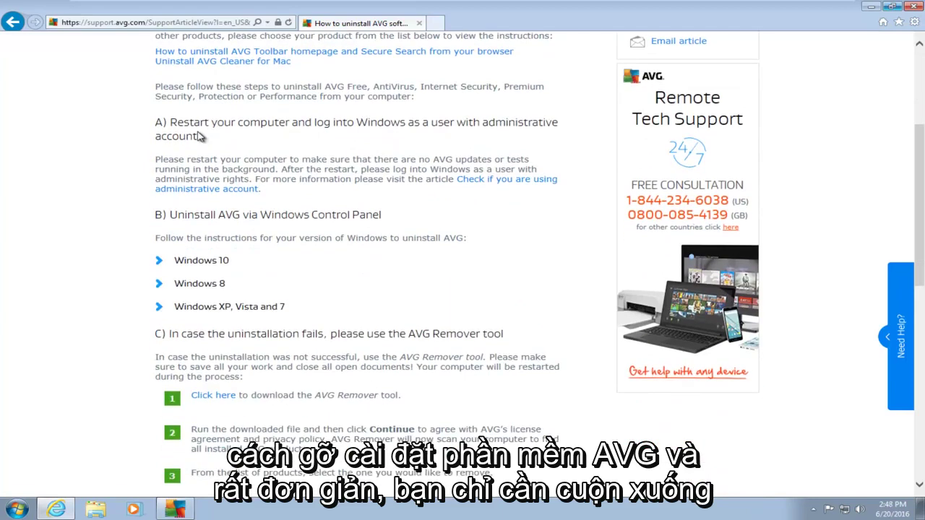
scroll(199, 141, down, 1)
scroll(188, 148, down, 1)
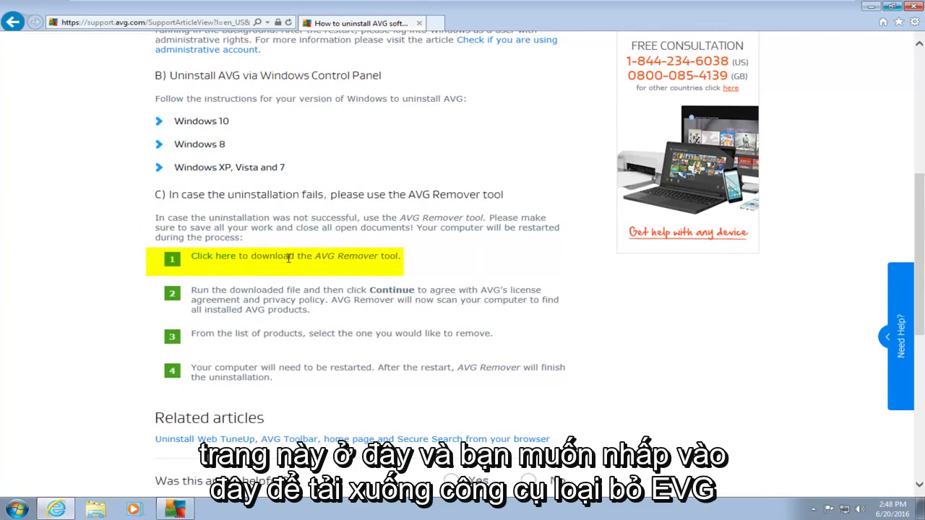
Download AVG Remover from step 1's link, run it, and approve it in User Account Control.
click(208, 257)
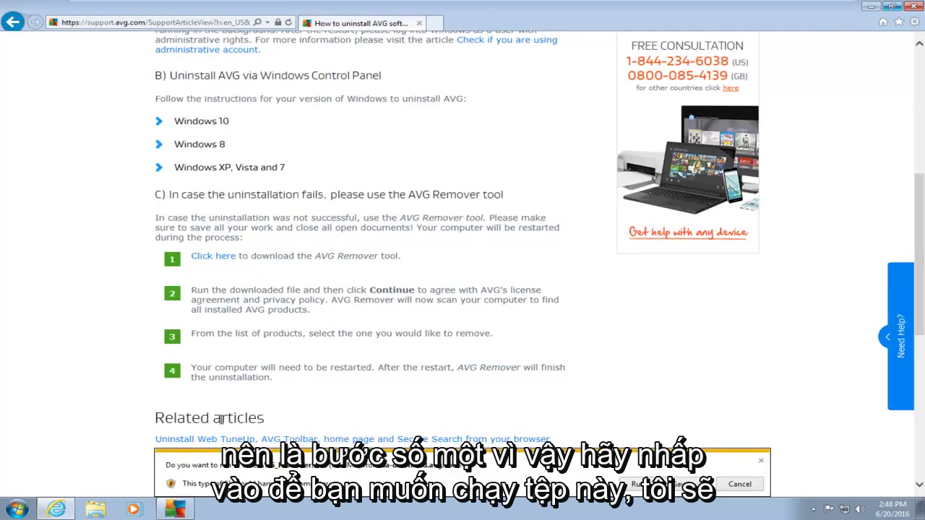
click(637, 486)
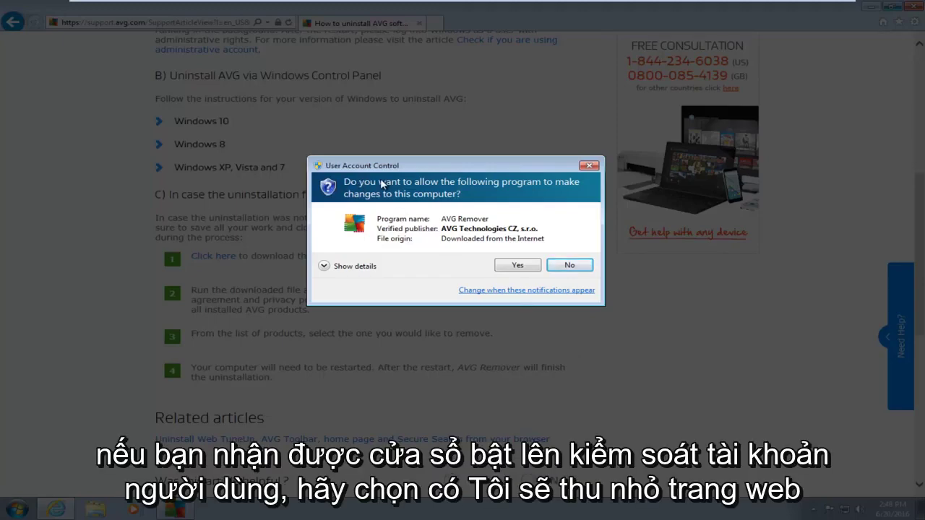
click(515, 268)
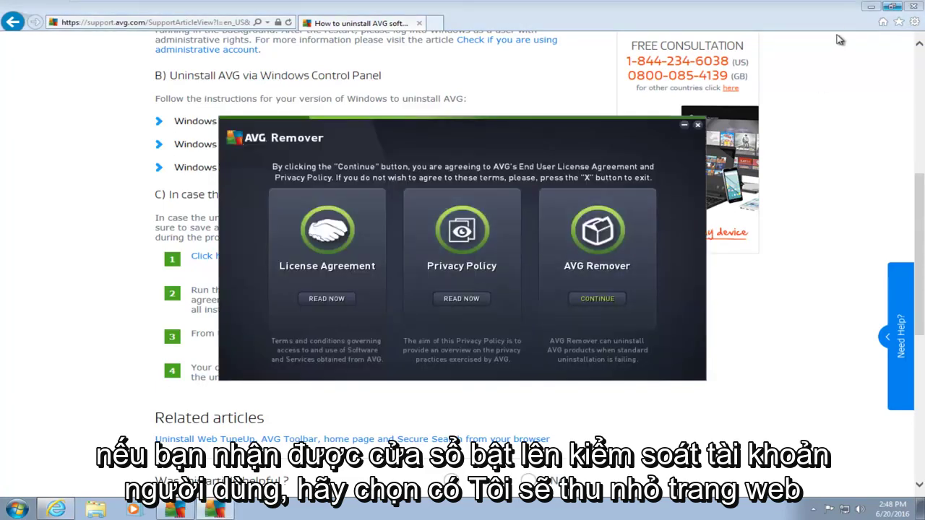
Minimize the browser, reposition AVG Remover, and accept its terms to scan for installed AVG products.
click(871, 6)
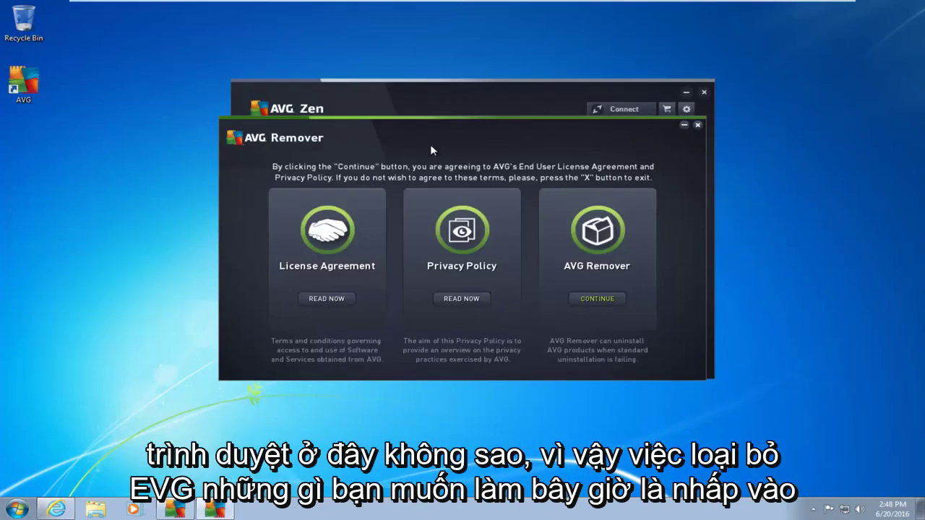
drag(431, 150, 442, 124)
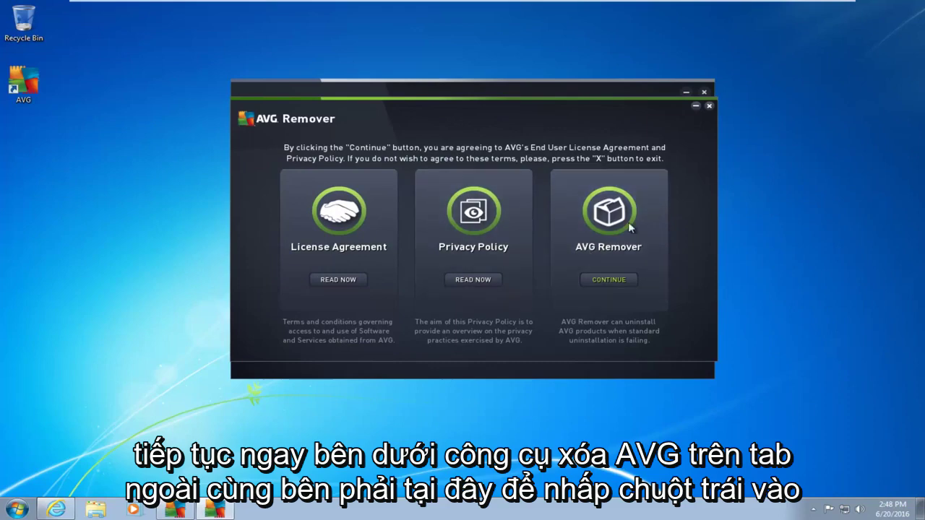
click(599, 280)
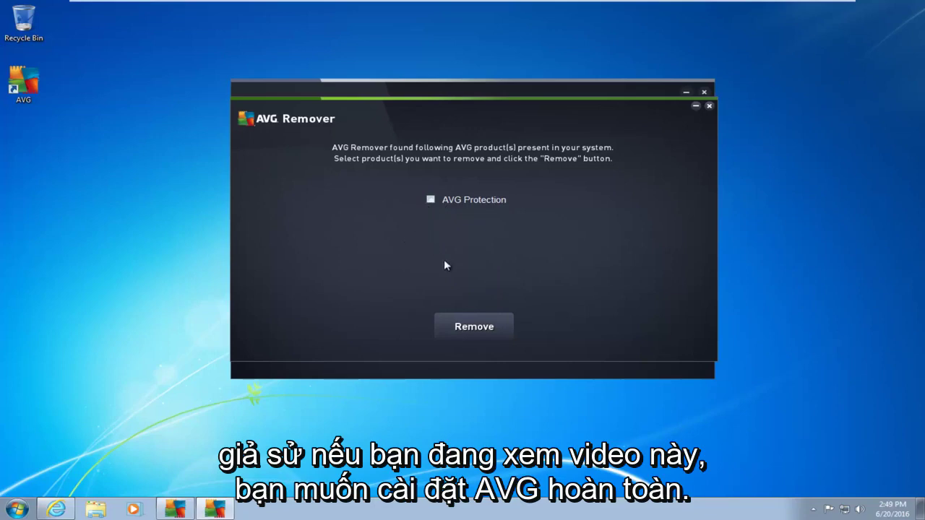
Select AVG Protection and remove it until the restart prompt appears.
click(431, 201)
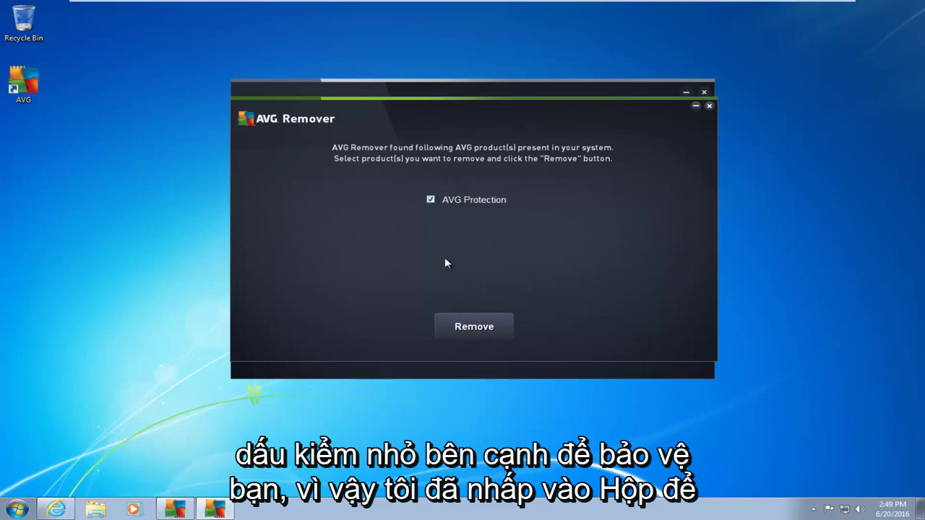
click(473, 327)
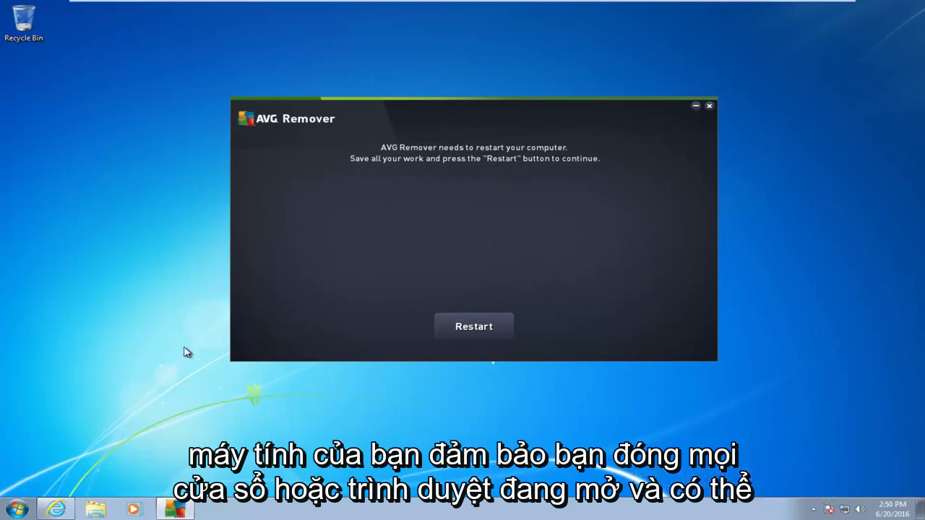
Restart the PC and allow AVG Remover to run past the security warning to finish removal.
click(469, 329)
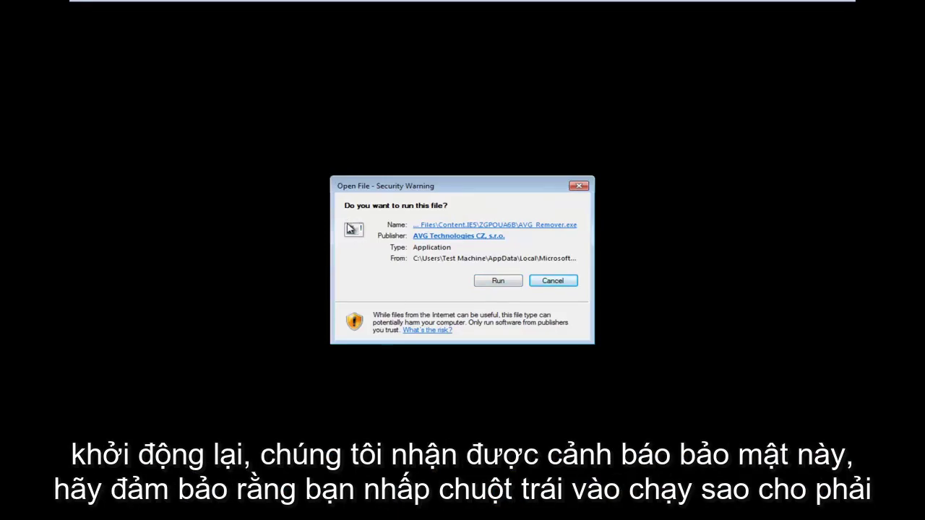
click(489, 282)
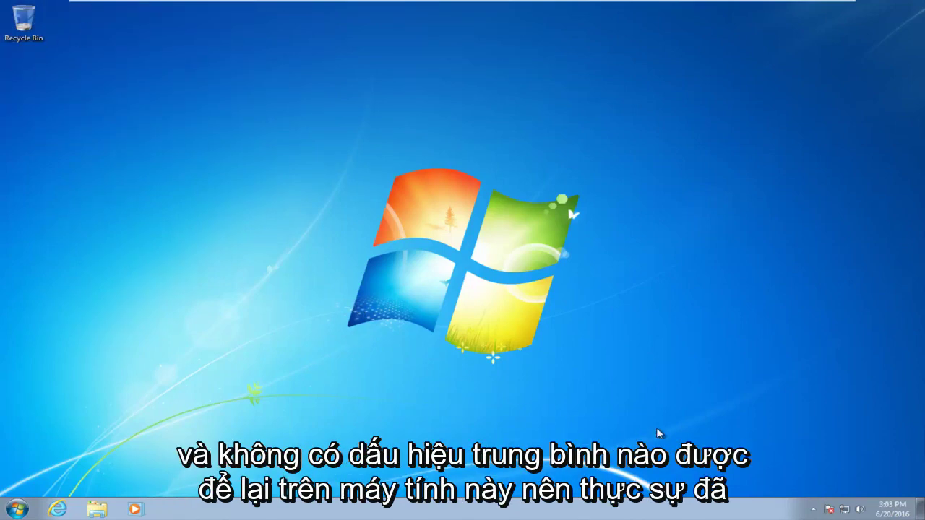
click(815, 509)
click(16, 509)
text(program)
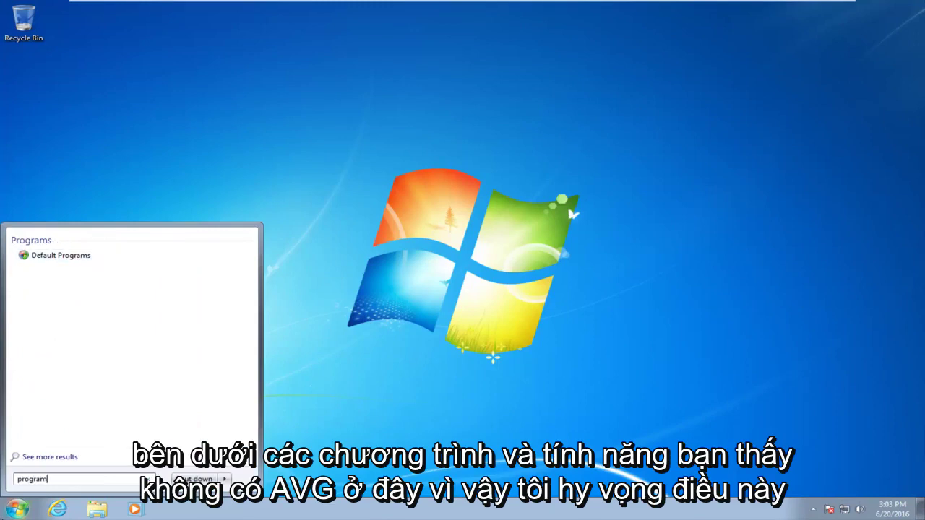
text(s)
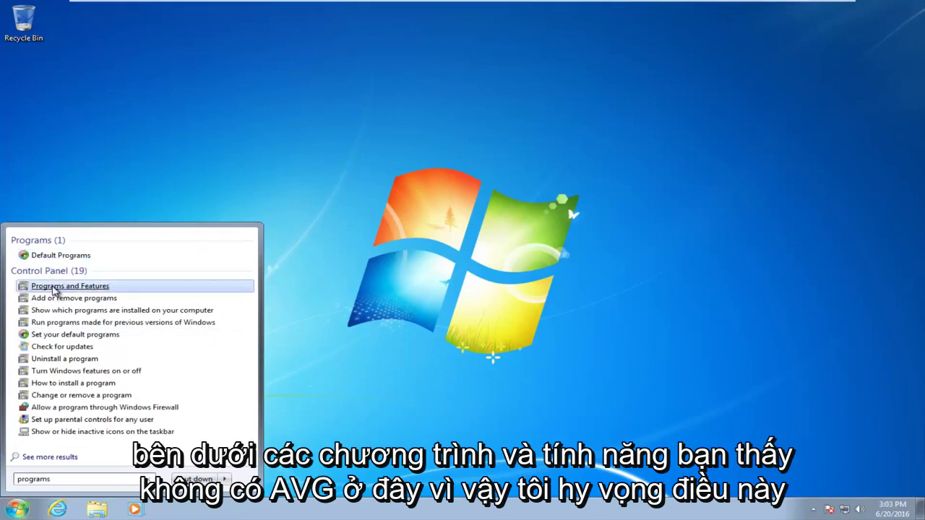
click(50, 286)
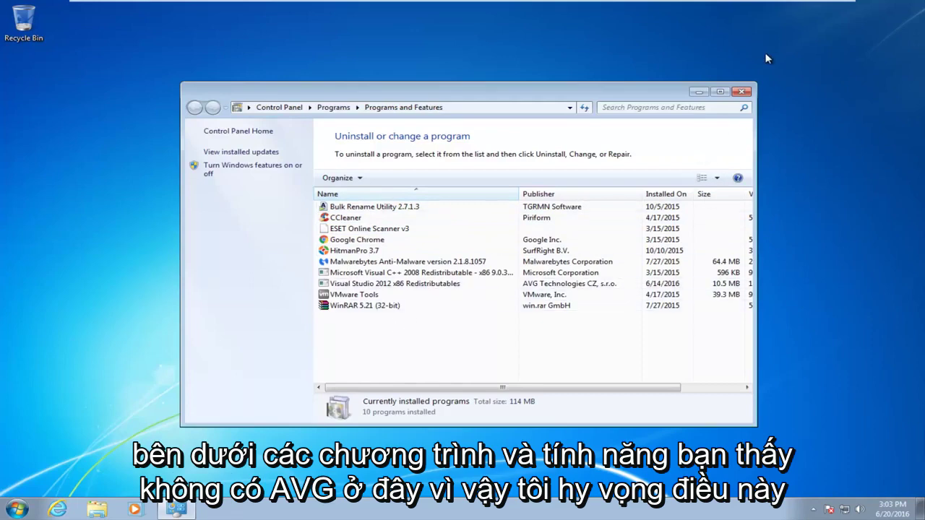
click(744, 93)
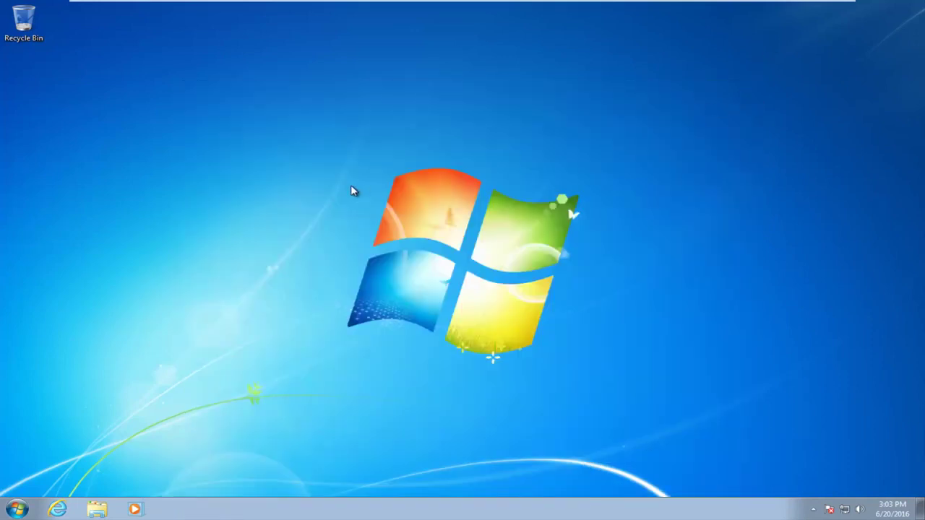